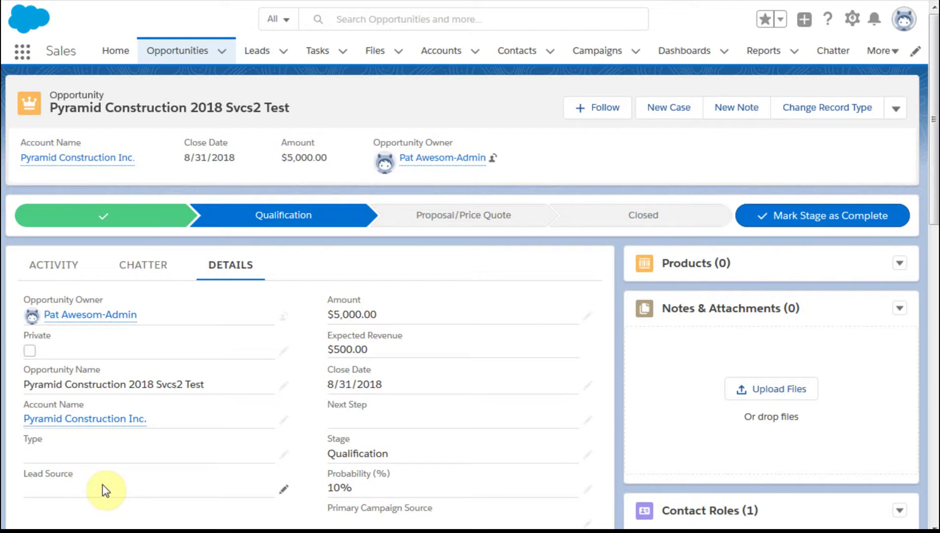
# Enter Lightning App Builder for the current Opportunity record page and dismiss the drag-components tip.
pyautogui.click(849, 28)
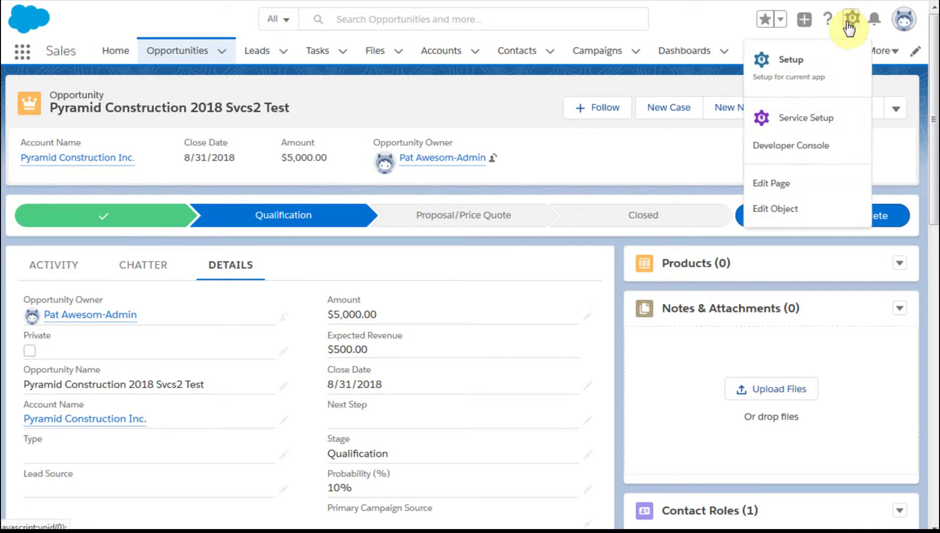
pyautogui.click(775, 192)
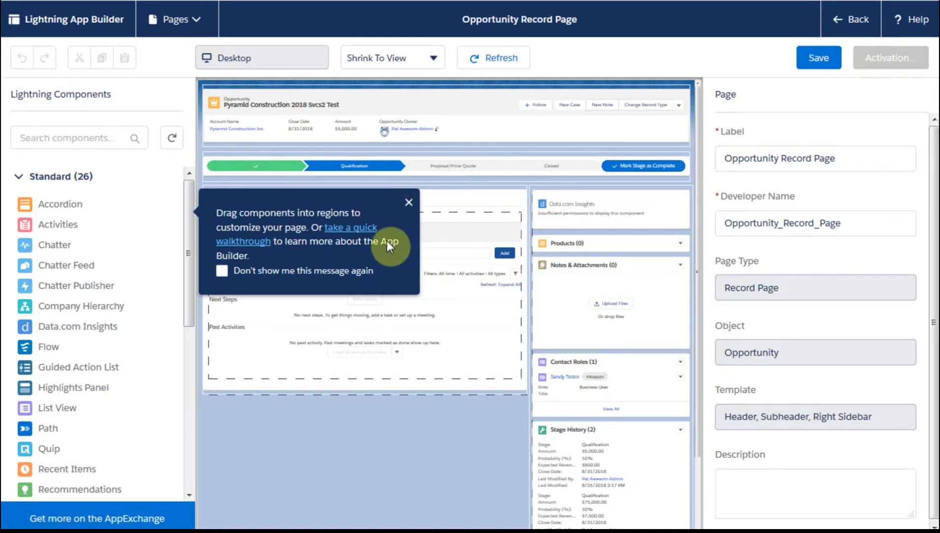
pyautogui.click(409, 204)
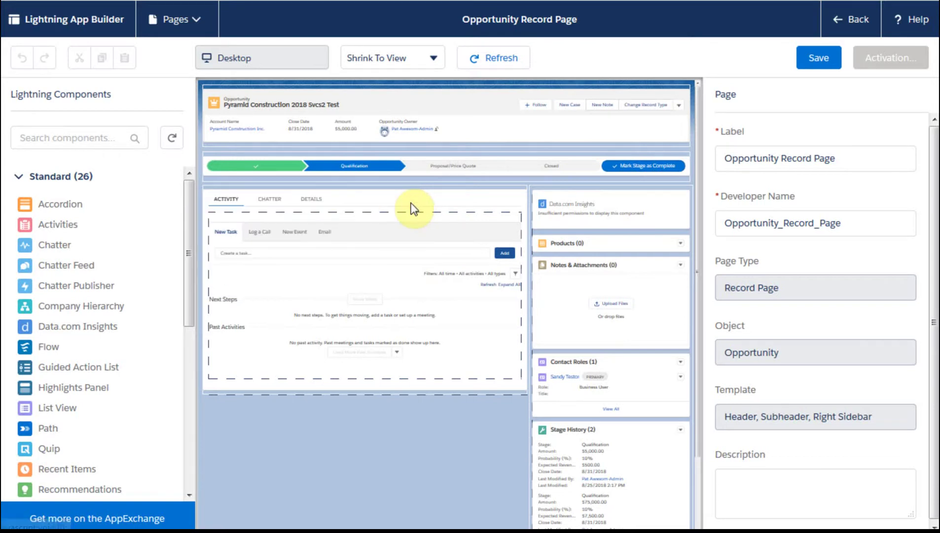
# Select the Record Detail component on the Details tab and bring up the F501 Opportunity Layout in the layout editor.
pyautogui.click(311, 206)
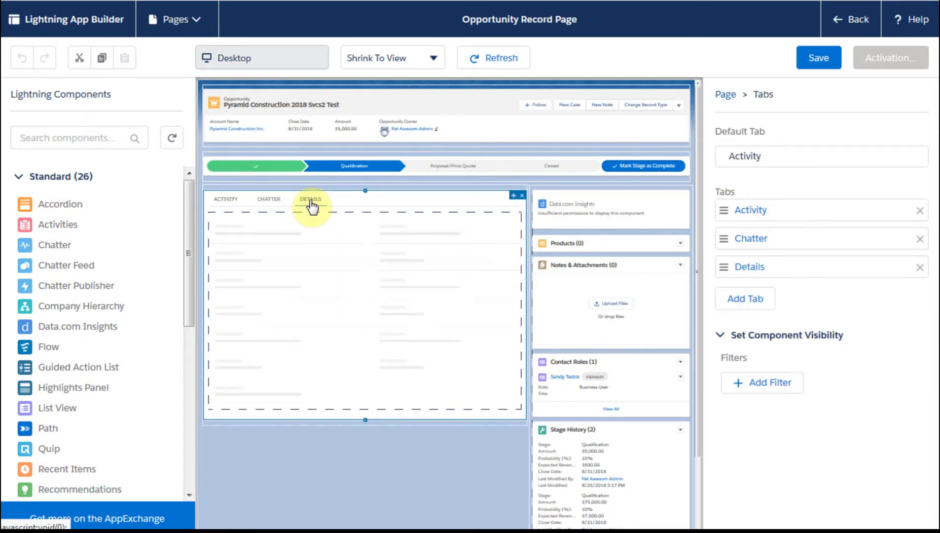
pyautogui.click(347, 274)
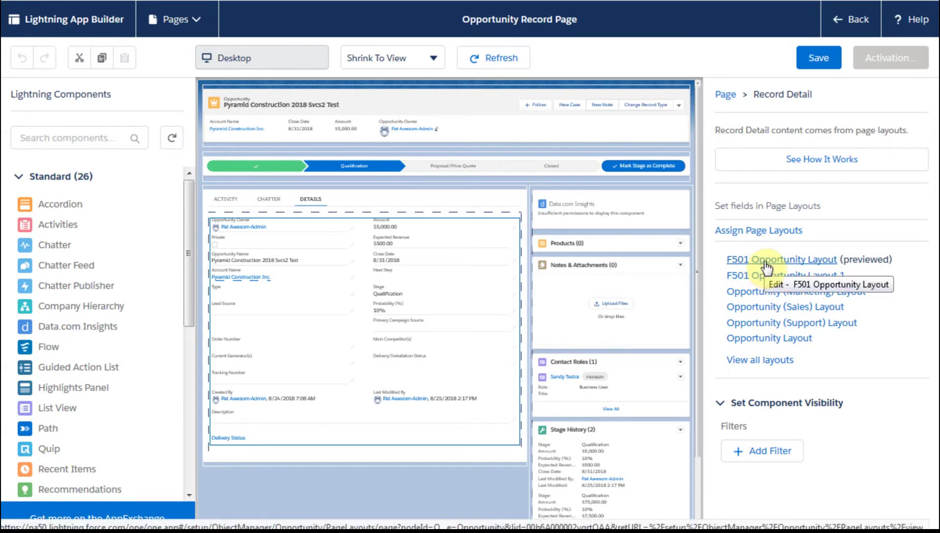
pyautogui.click(766, 261)
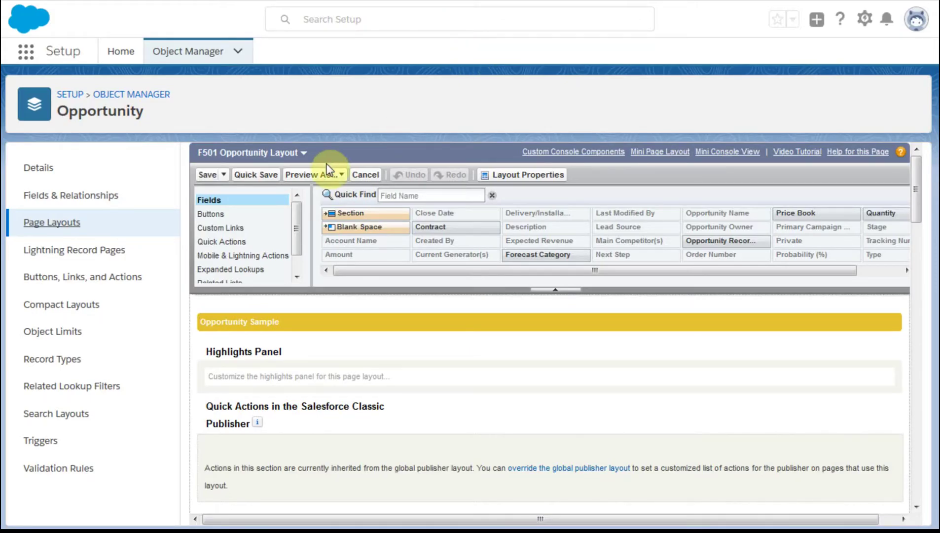
# Browse the list of other Opportunity layouts and collapse then re-expand the Fields palette.
pyautogui.click(304, 153)
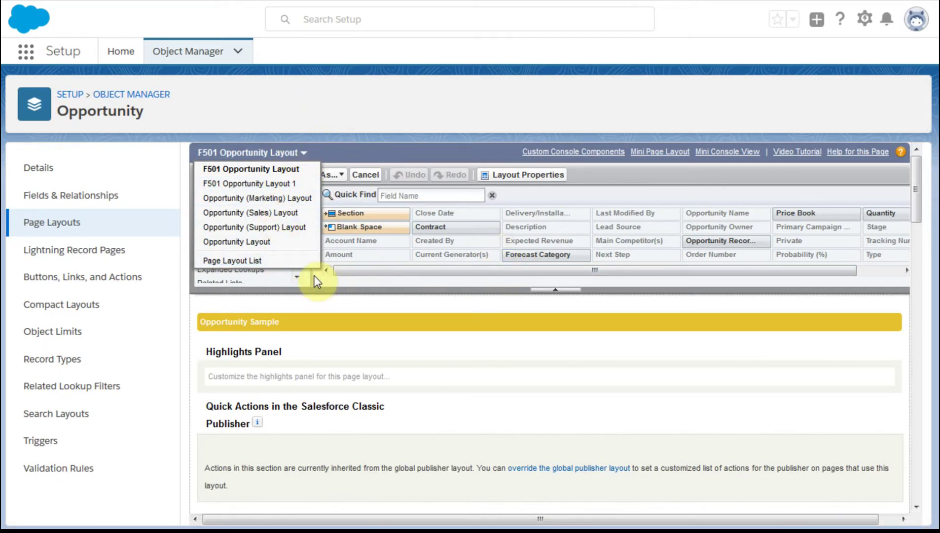
pyautogui.click(583, 194)
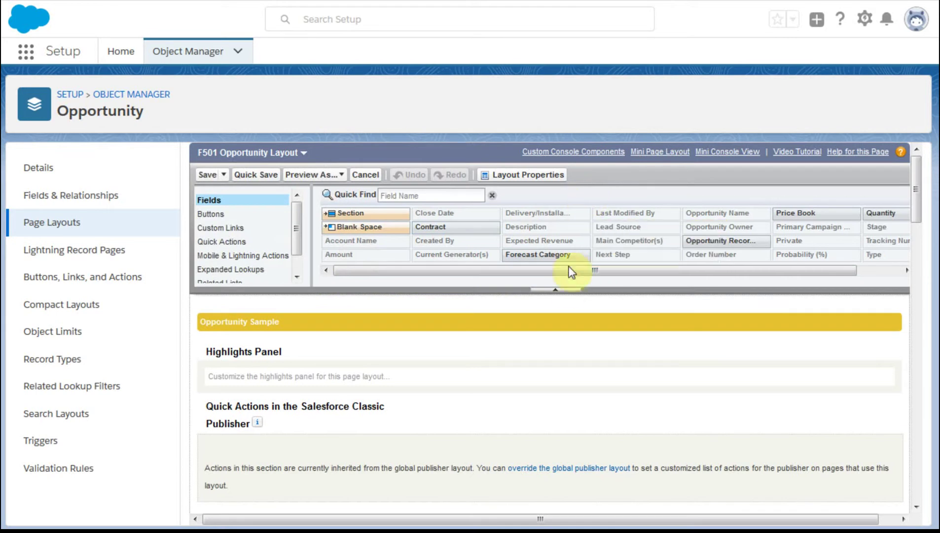
pyautogui.click(564, 296)
pyautogui.click(564, 296)
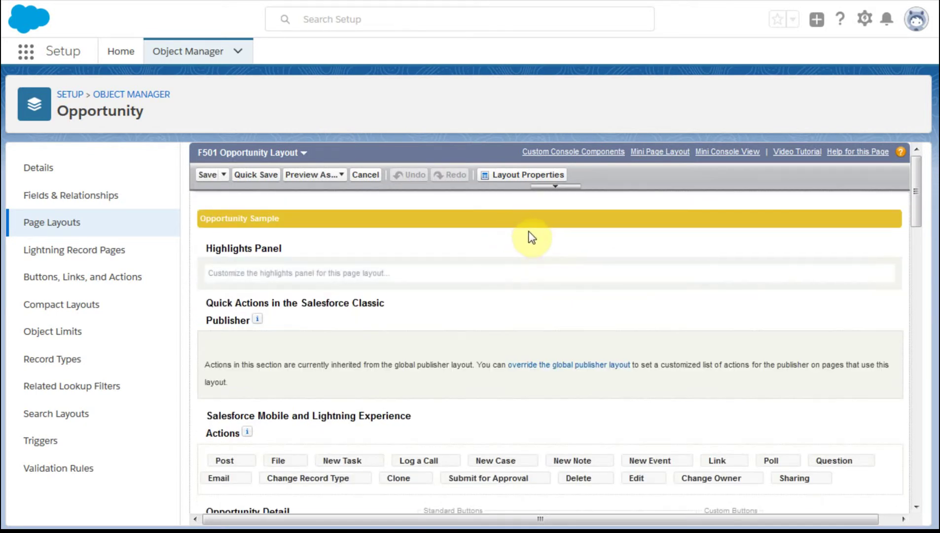
pyautogui.click(555, 187)
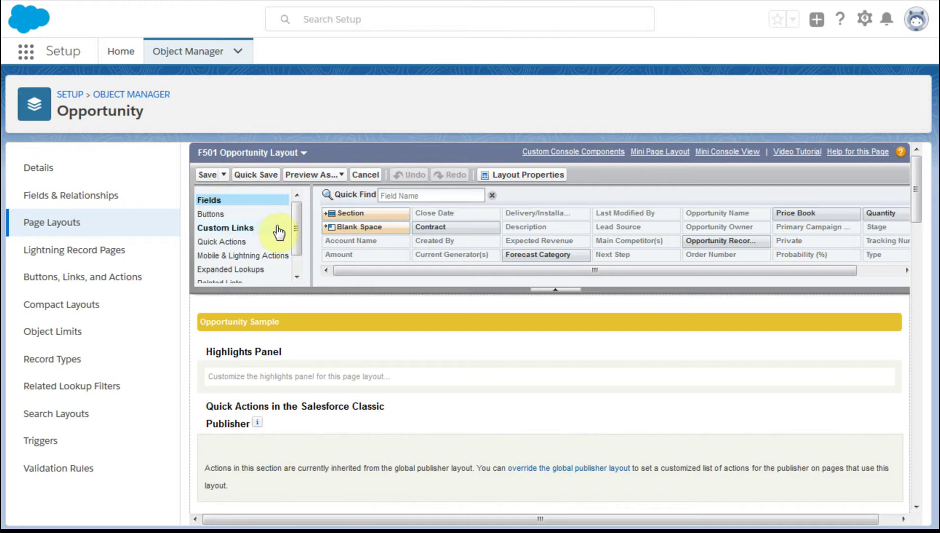
# Review the Related Lists available to add, then return the palette to Fields.
pyautogui.click(300, 254)
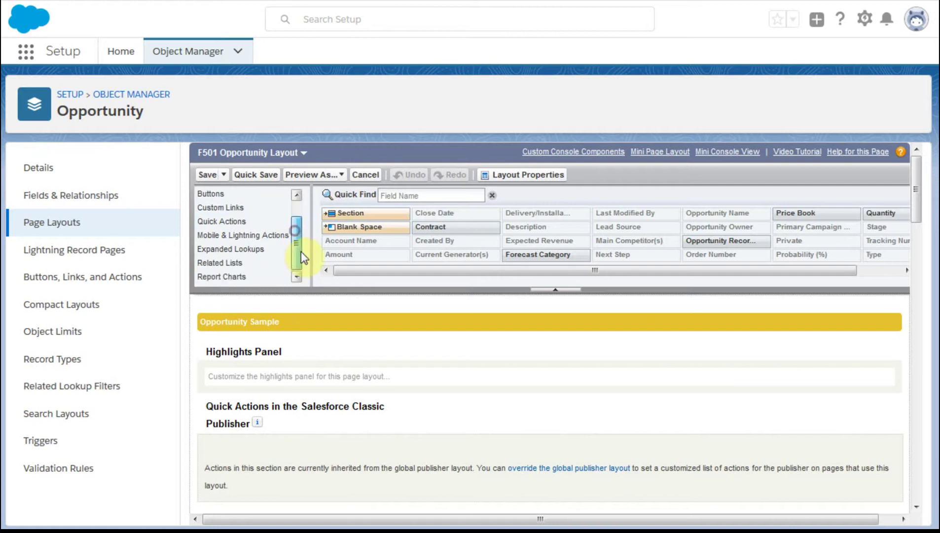
pyautogui.click(240, 263)
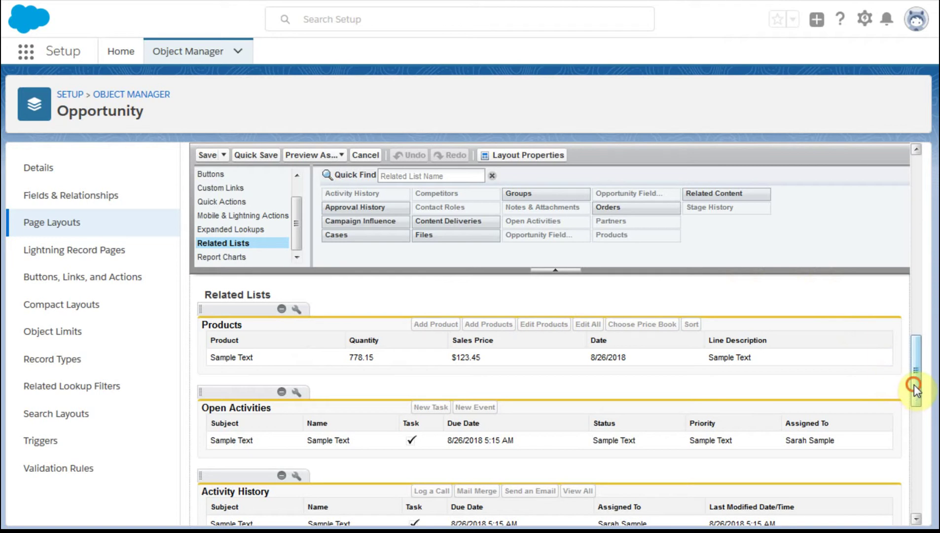
pyautogui.moveTo(913, 384)
pyautogui.mouseDown()
pyautogui.moveTo(923, 391)
pyautogui.moveTo(881, 215)
pyautogui.mouseUp()
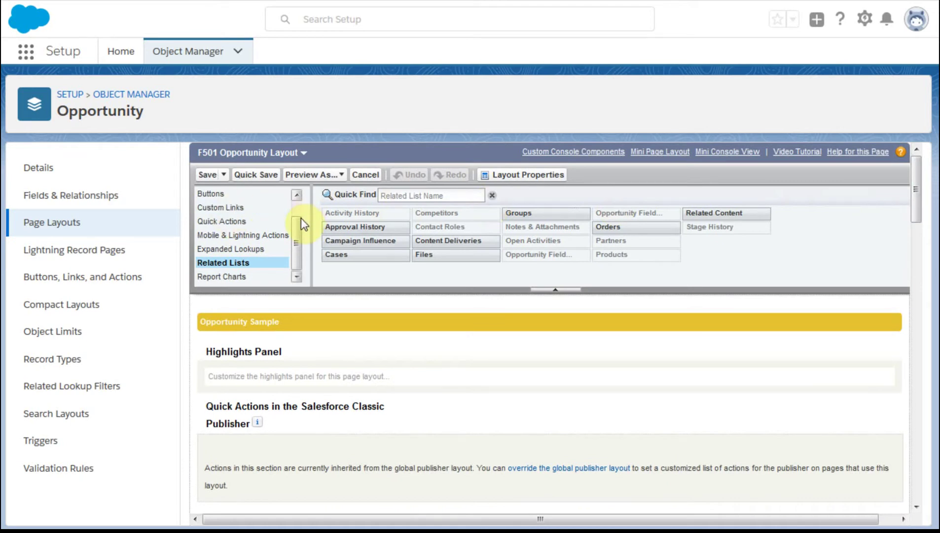
pyautogui.moveTo(296, 230); pyautogui.dragTo(295, 210)
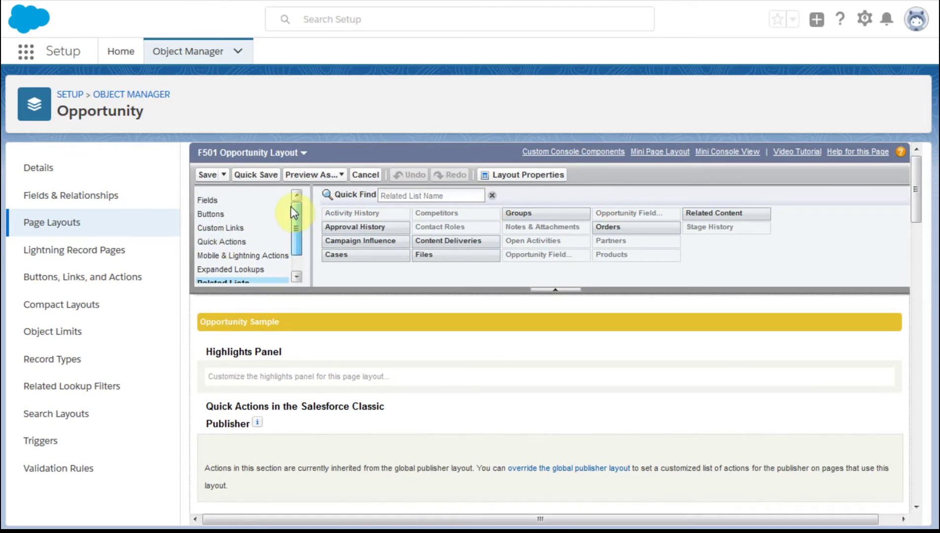
pyautogui.click(204, 201)
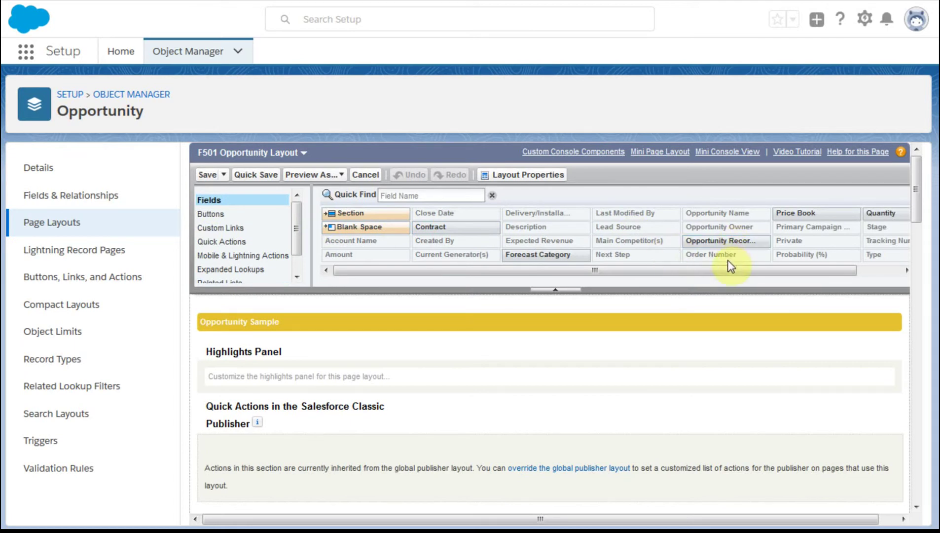
# Drag Opportunity Record Type into the Opportunity Information section and drag Lead Source back out to the palette.
pyautogui.click(723, 241)
pyautogui.moveTo(916, 188); pyautogui.dragTo(930, 251)
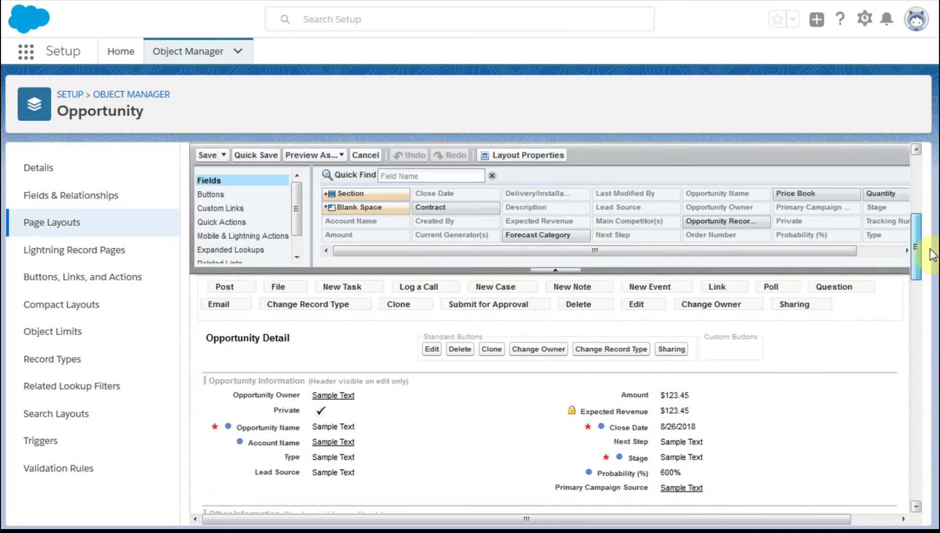
pyautogui.scroll(-1, 930, 254)
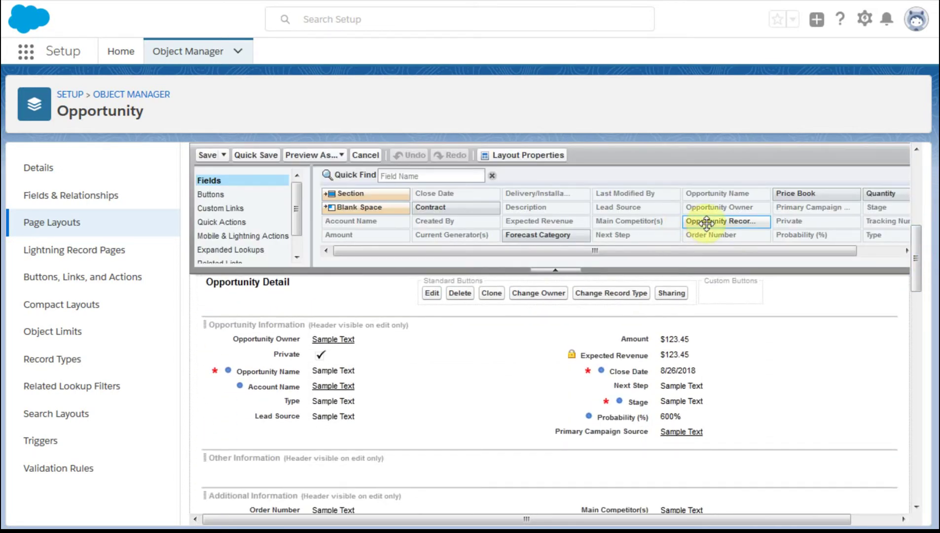
pyautogui.moveTo(706, 223); pyautogui.dragTo(429, 426)
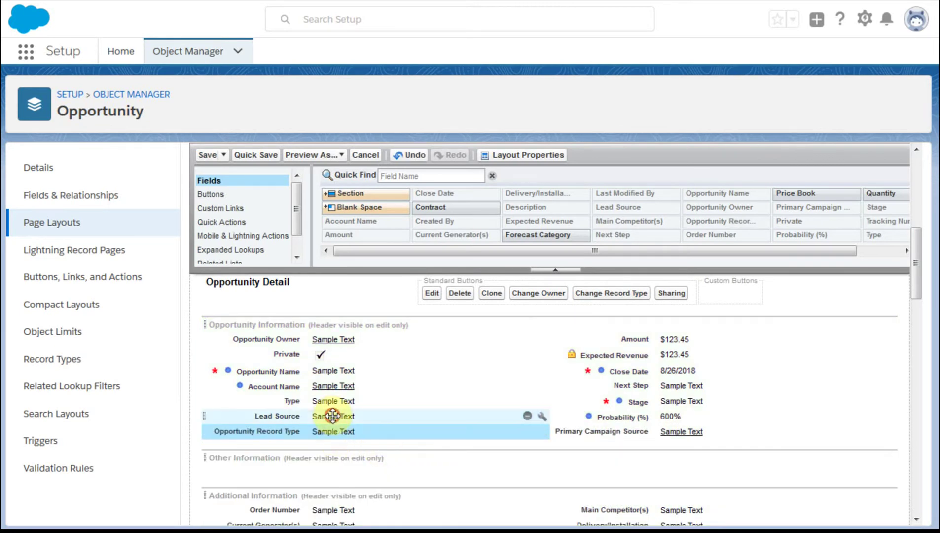
pyautogui.moveTo(333, 416); pyautogui.dragTo(530, 228)
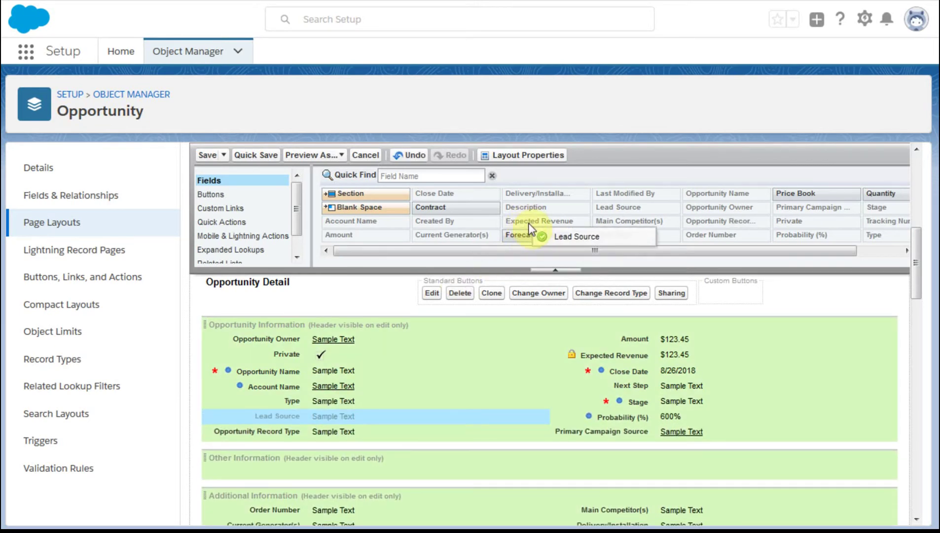
pyautogui.moveTo(530, 228); pyautogui.dragTo(530, 221)
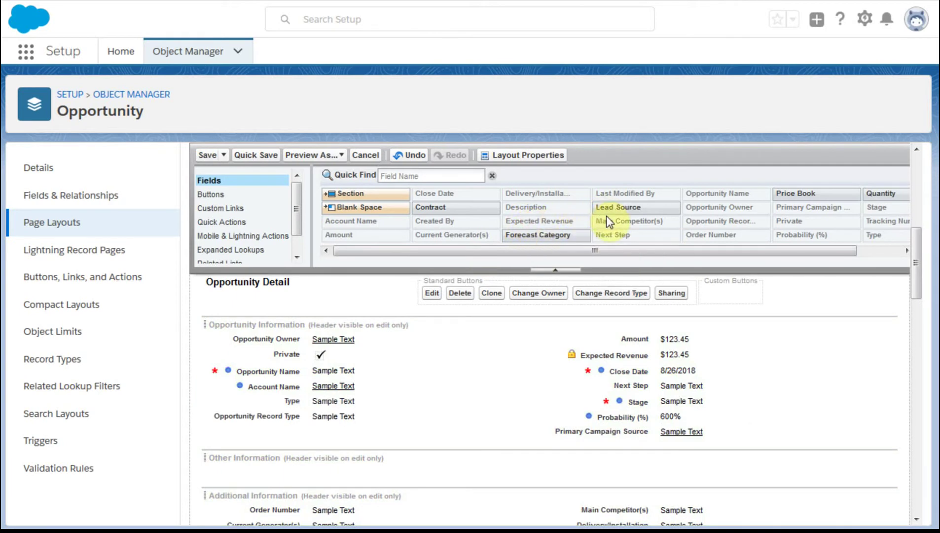
pyautogui.moveTo(618, 207)
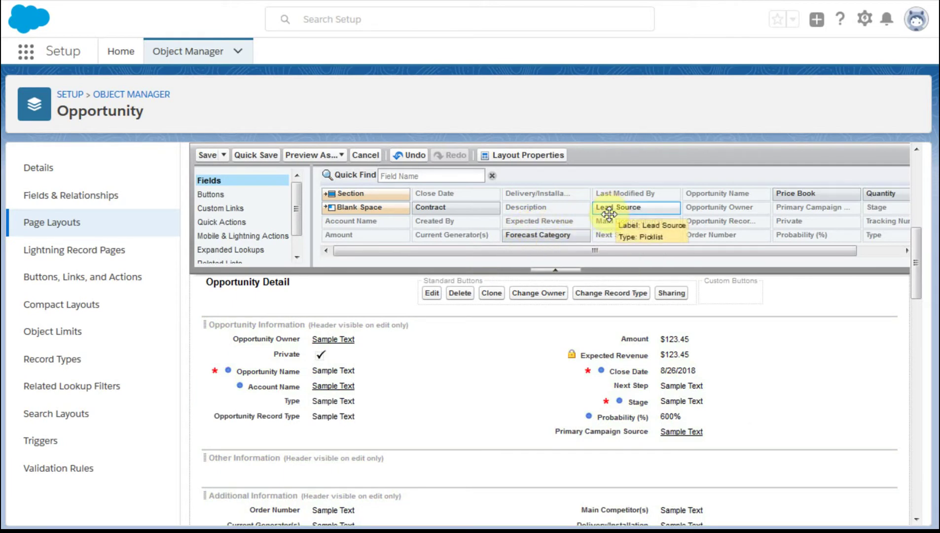
pyautogui.moveTo(609, 214); pyautogui.dragTo(322, 431)
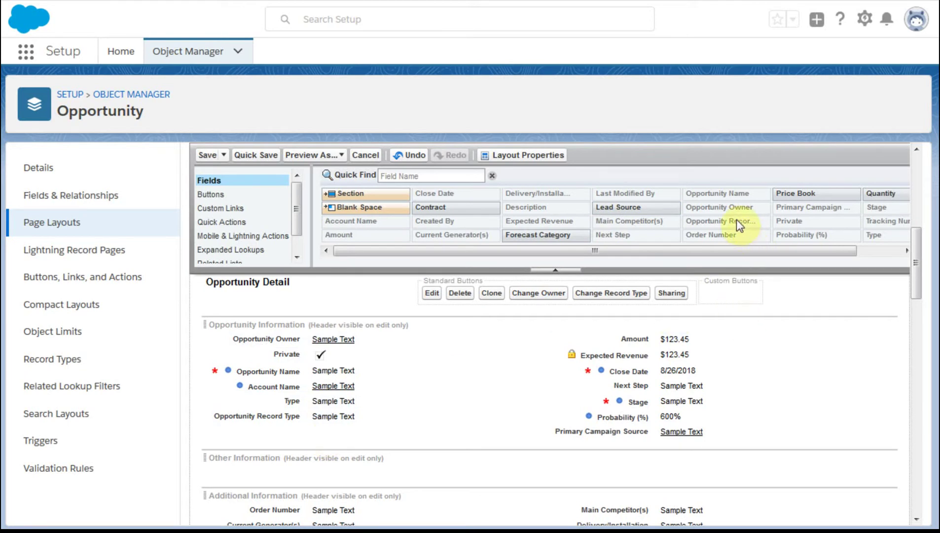
pyautogui.moveTo(719, 221)
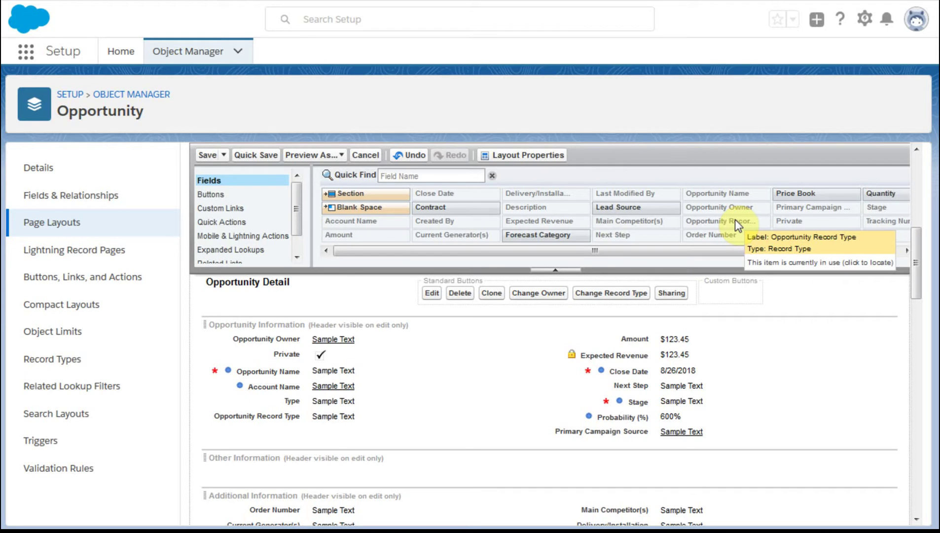
# Save the edited layout as a new layout via Save As and glance at the profile preview list.
pyautogui.click(222, 157)
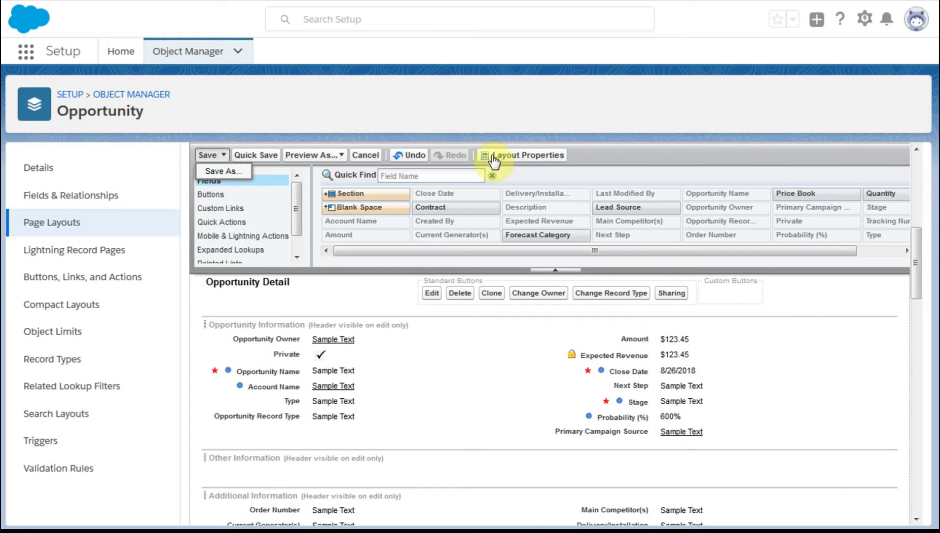
pyautogui.click(328, 111)
pyautogui.click(312, 155)
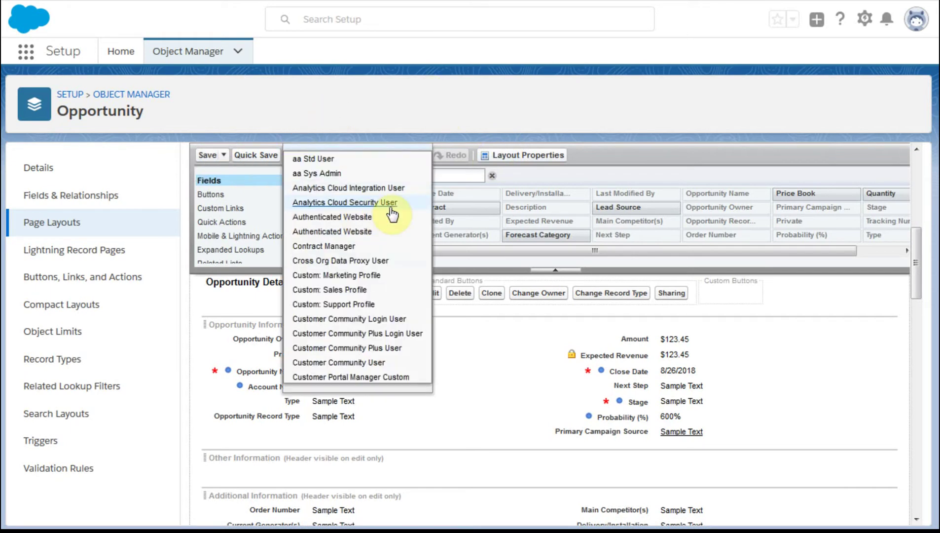
pyautogui.click(600, 170)
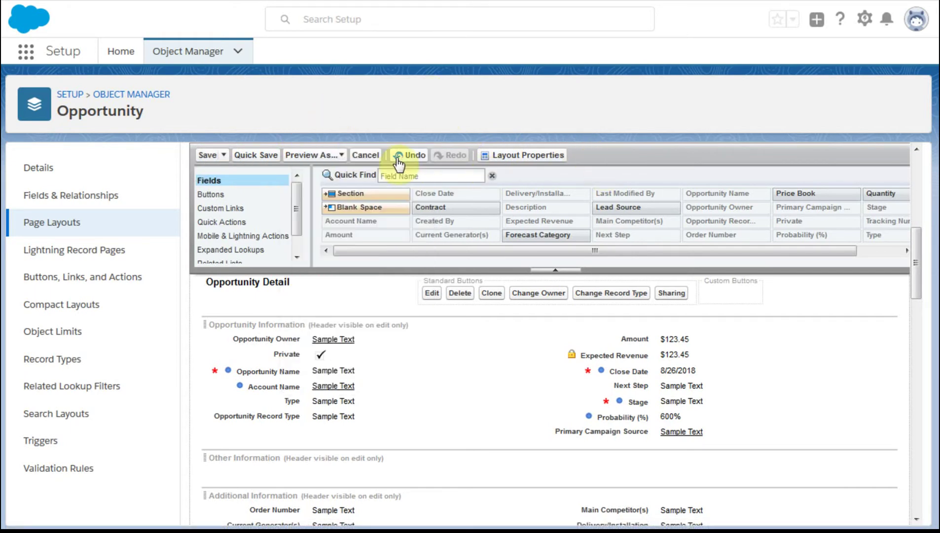
pyautogui.scroll(3, 434, 175)
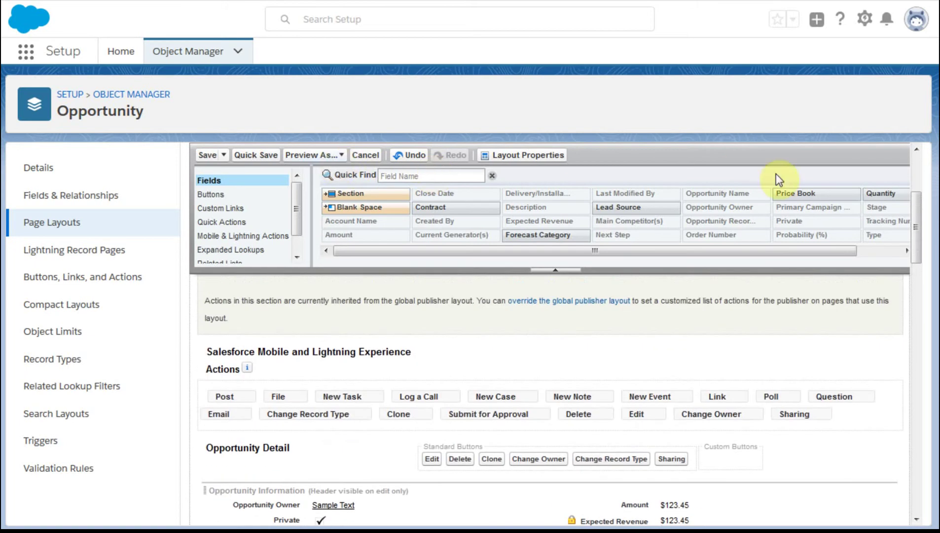
pyautogui.moveTo(914, 238); pyautogui.dragTo(918, 193)
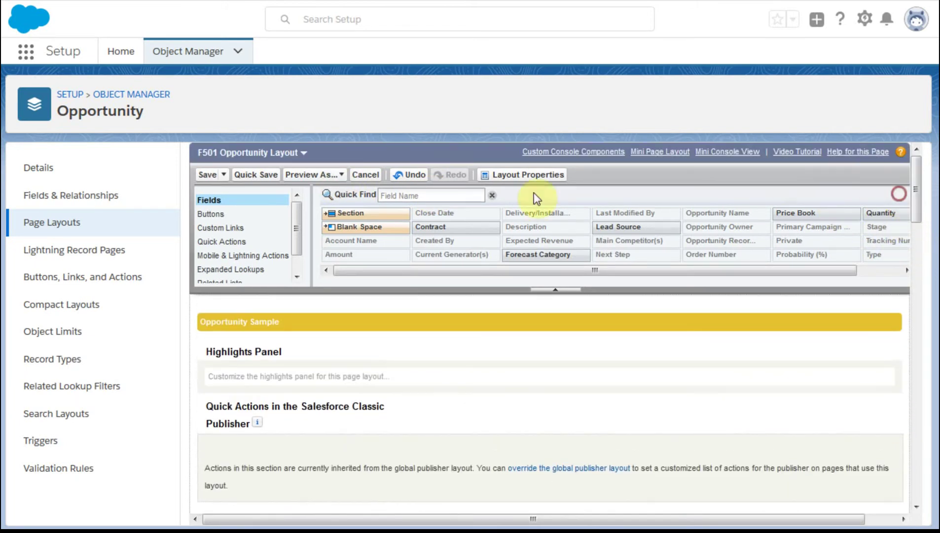
# Go to the saved Opportunity layouts and reopen a layout from the page layout assignment table.
pyautogui.click(302, 152)
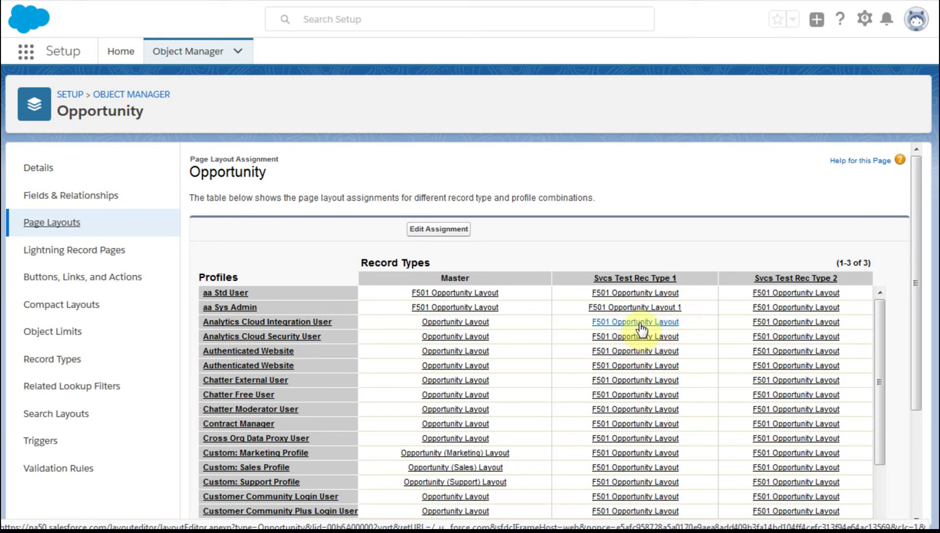
pyautogui.click(639, 324)
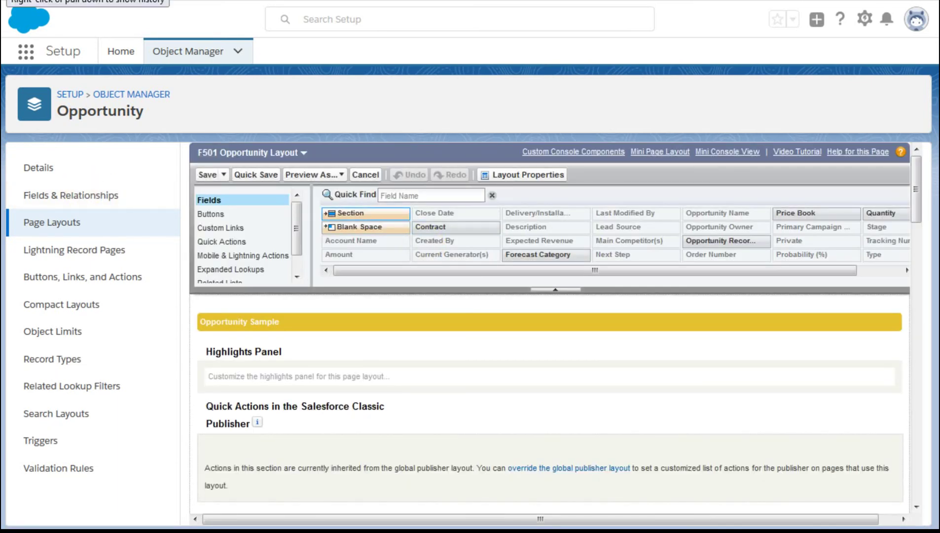
# Assign F501 Opportunity Layout 1 to Analytics Cloud Integration User for Svcs Test Rec Type 1 and save the assignment.
pyautogui.click(22, 0)
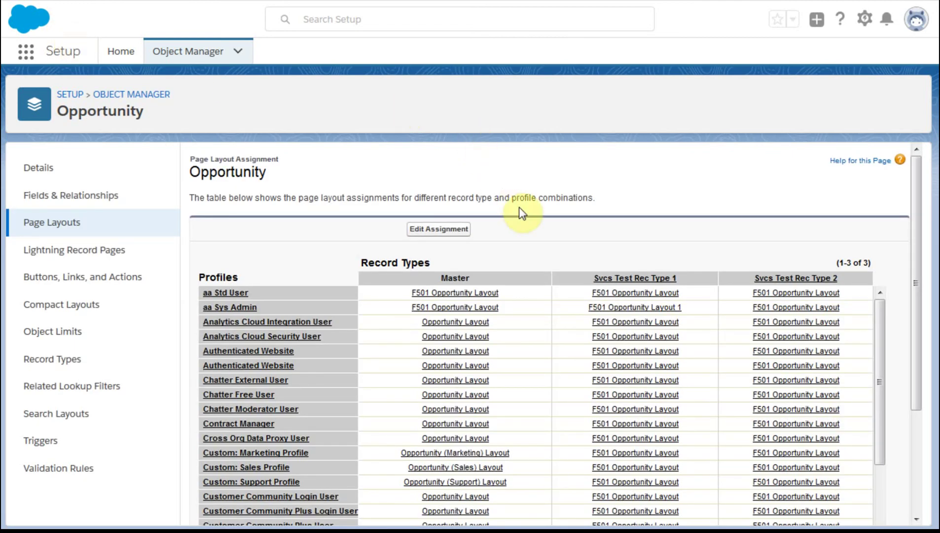
pyautogui.click(461, 236)
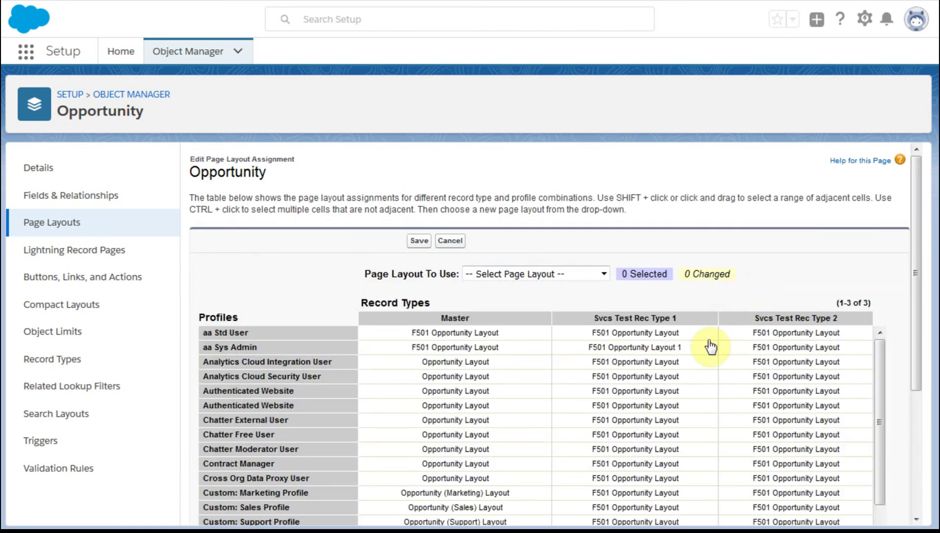
pyautogui.click(636, 364)
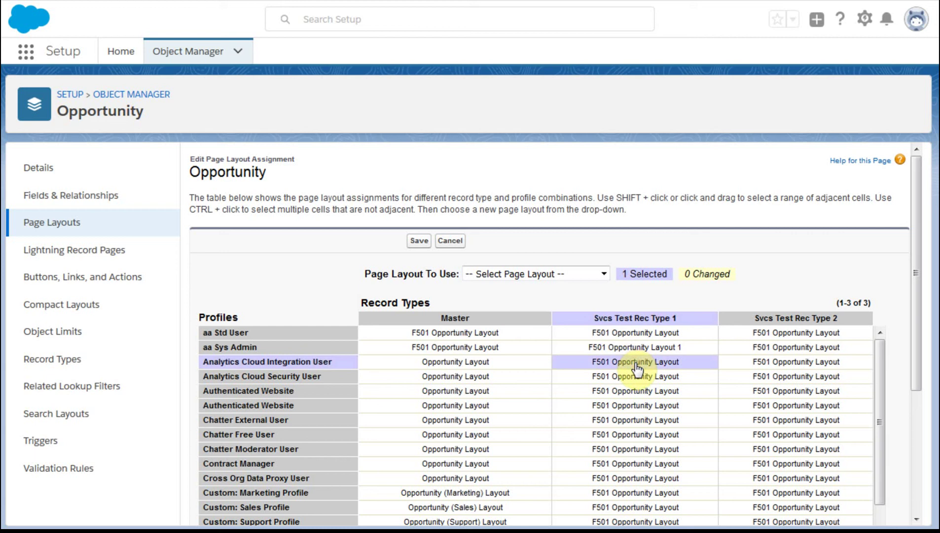
pyautogui.click(602, 277)
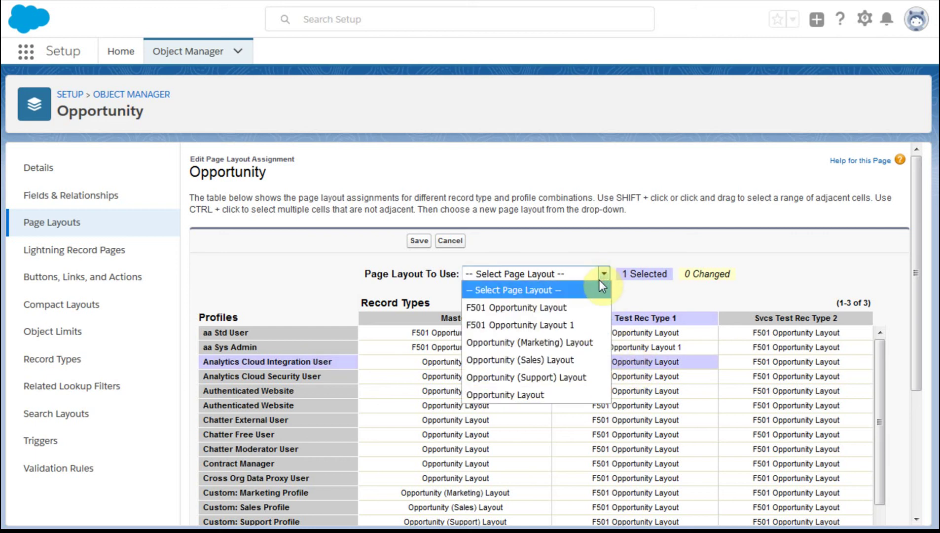
pyautogui.click(583, 323)
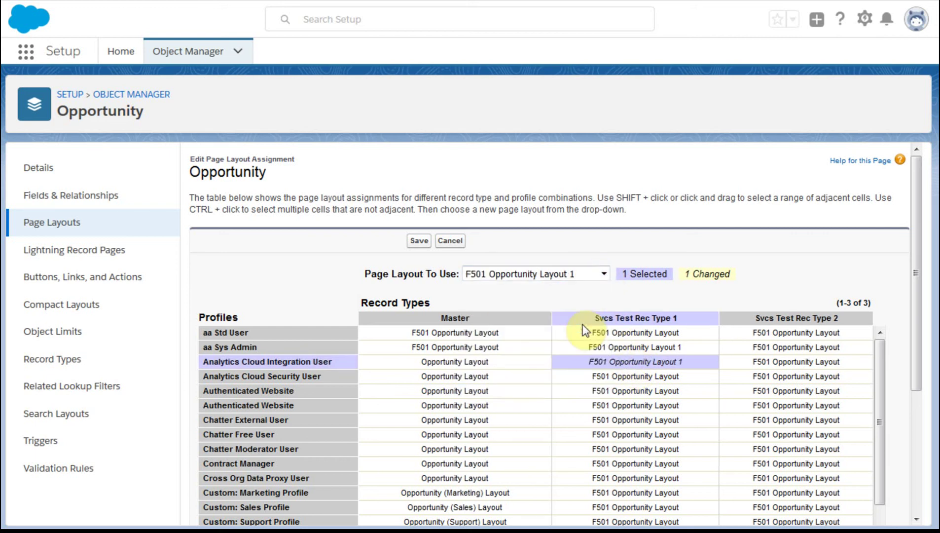
pyautogui.click(413, 246)
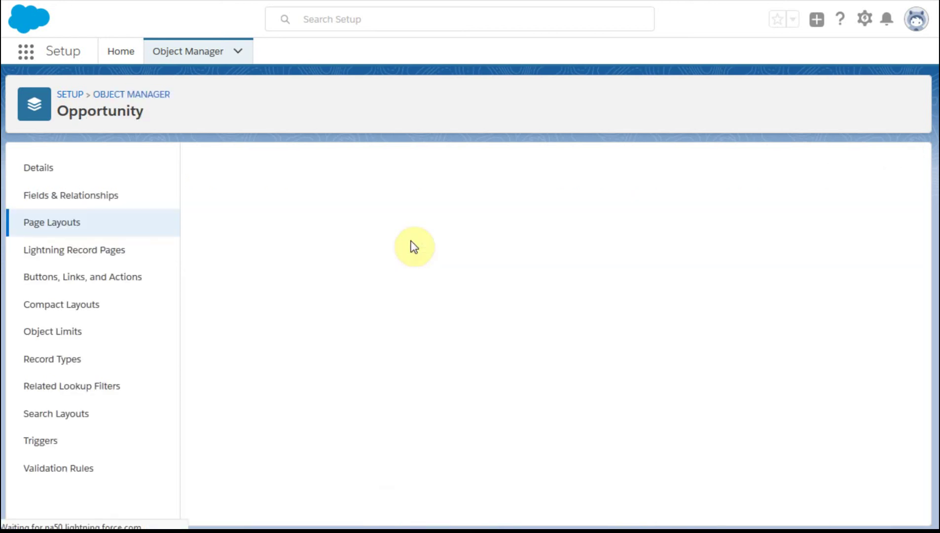